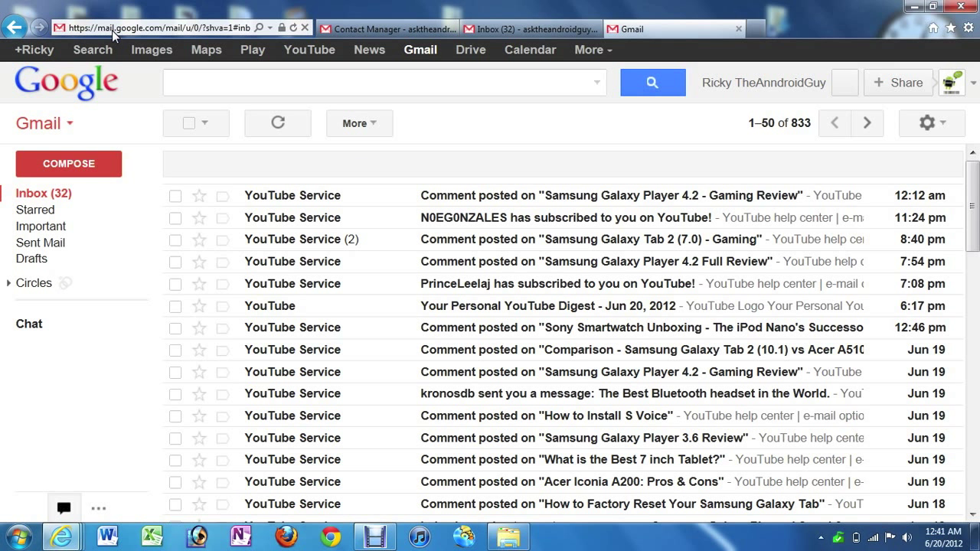
# - Select the current web address in the Internet Explorer address bar
pyautogui.click(111, 30)
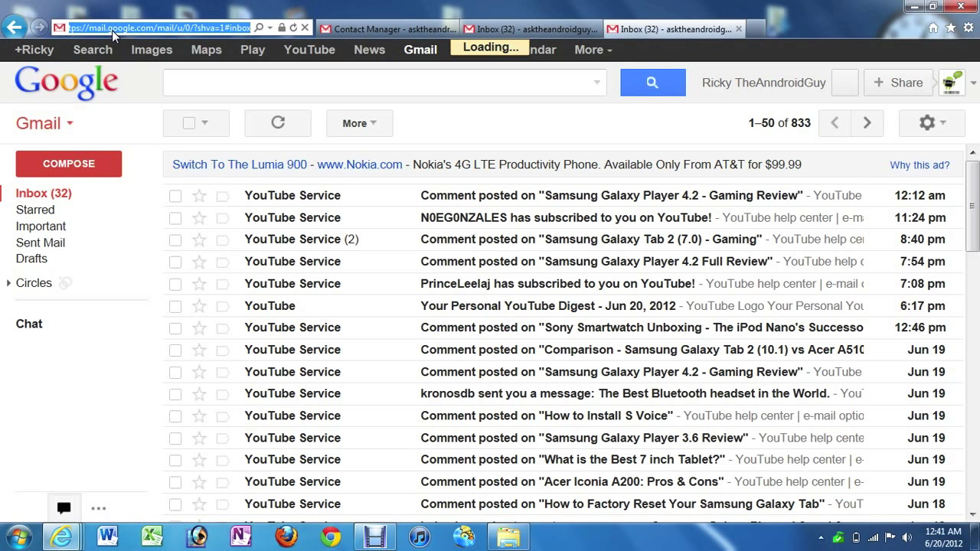
# - Load music.google.com to reach the Google Play Music home page
pyautogui.write('m')
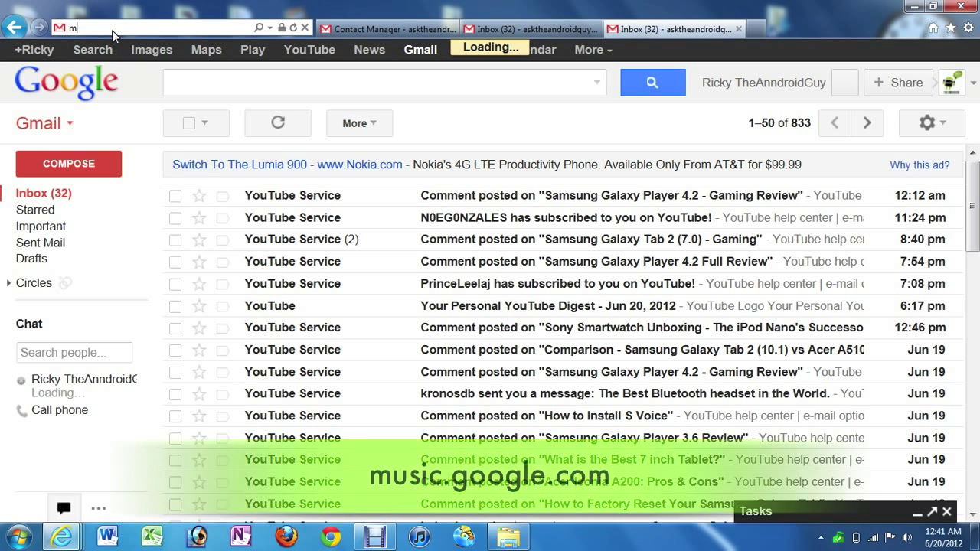
pyautogui.write('usic')
pyautogui.press('Return')
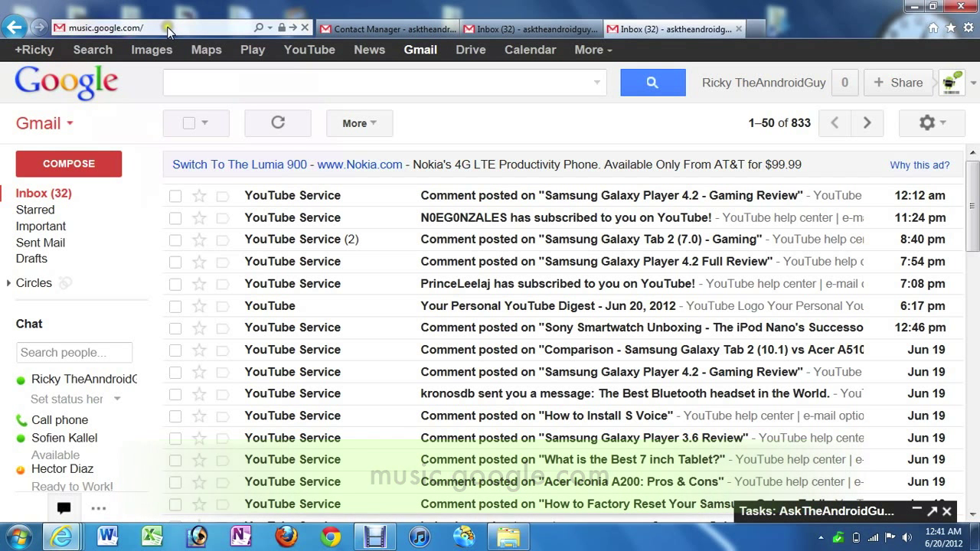
pyautogui.click(168, 30)
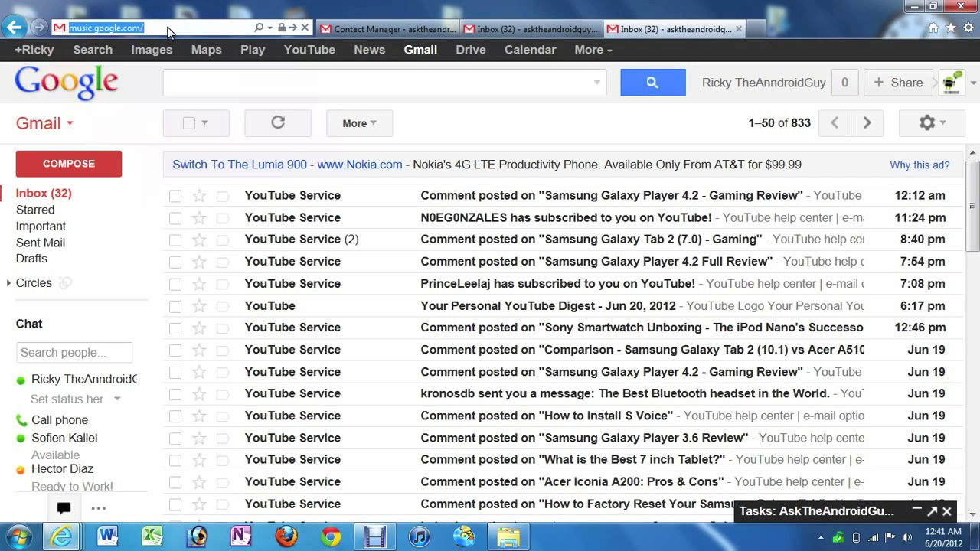
pyautogui.press('Return')
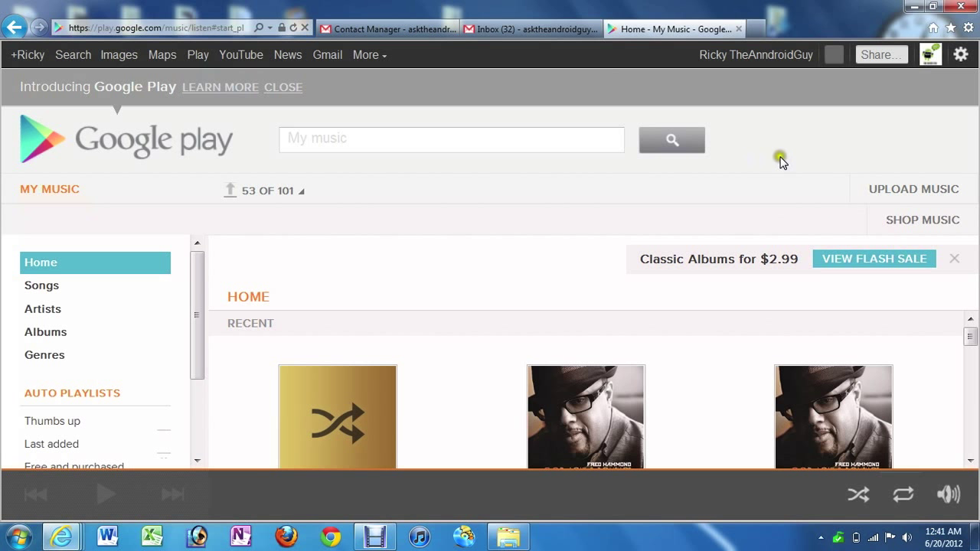
# - Save musicmanagerinstaller.exe using Download Music Manager on the Upload Music page
pyautogui.click(892, 194)
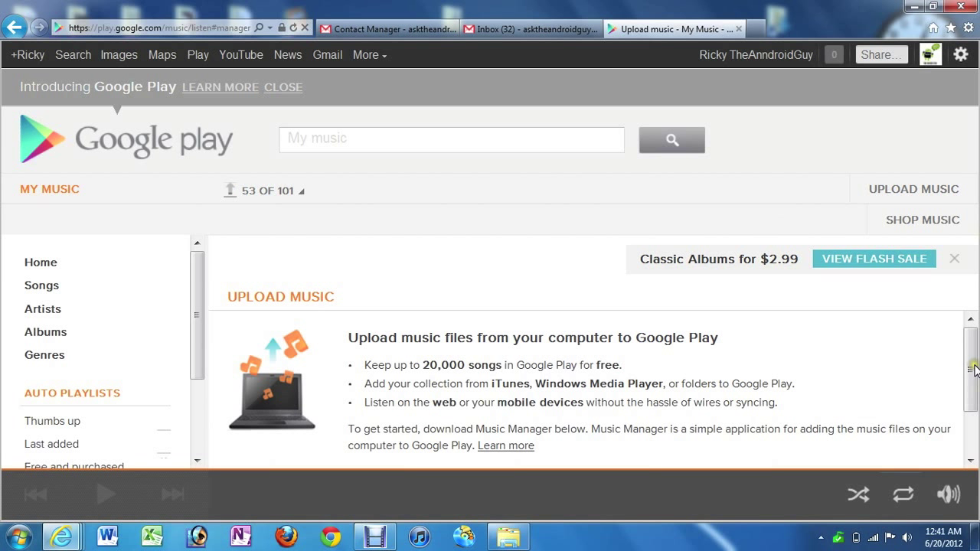
pyautogui.moveTo(973, 370); pyautogui.dragTo(973, 388)
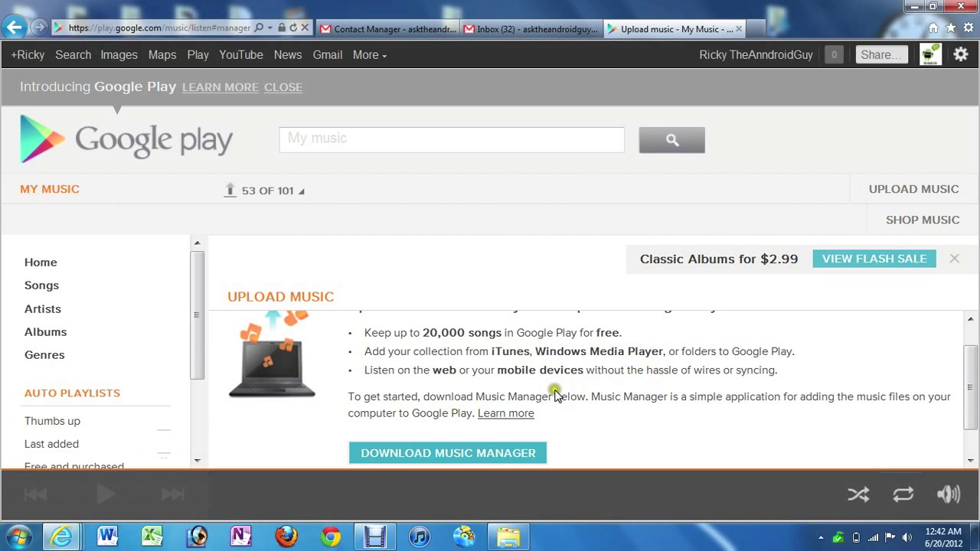
pyautogui.moveTo(970, 351); pyautogui.dragTo(970, 375)
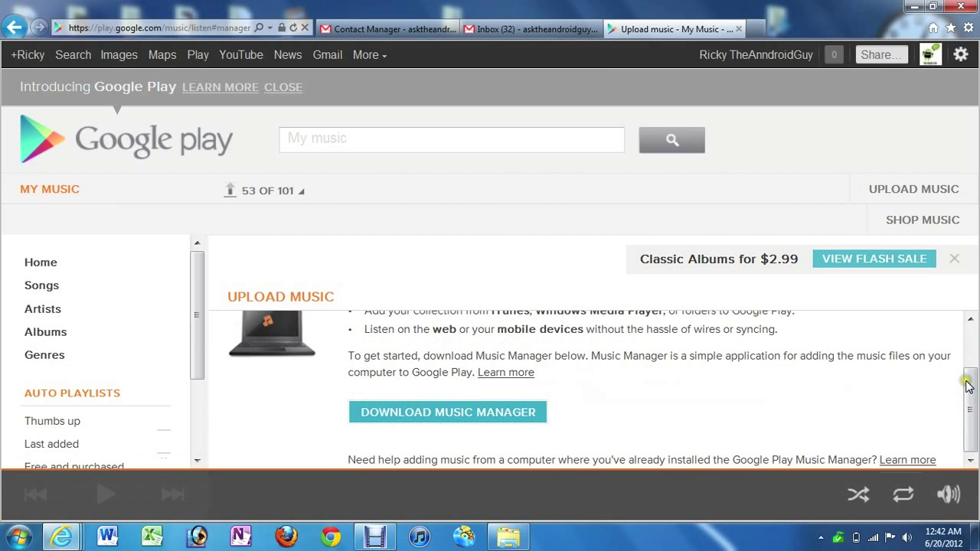
pyautogui.click(471, 417)
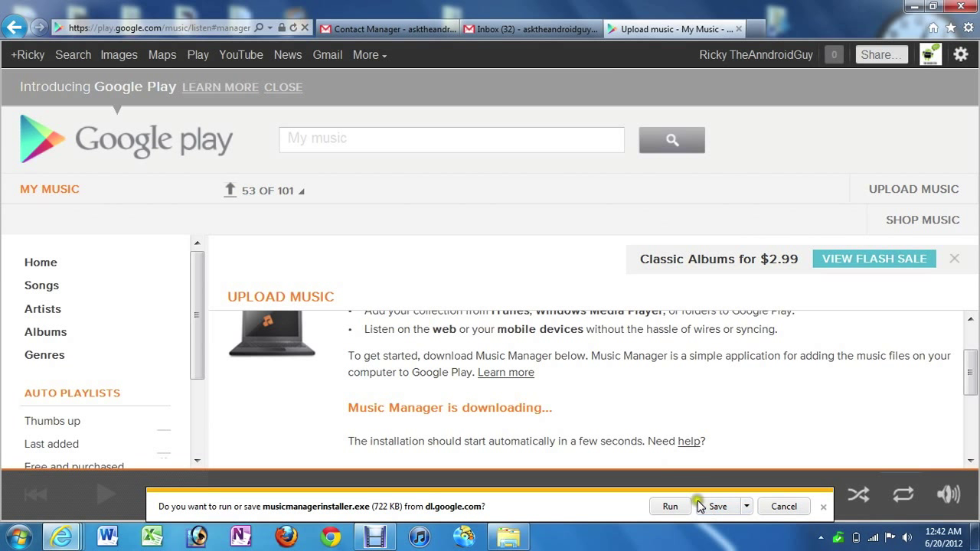
pyautogui.click(723, 507)
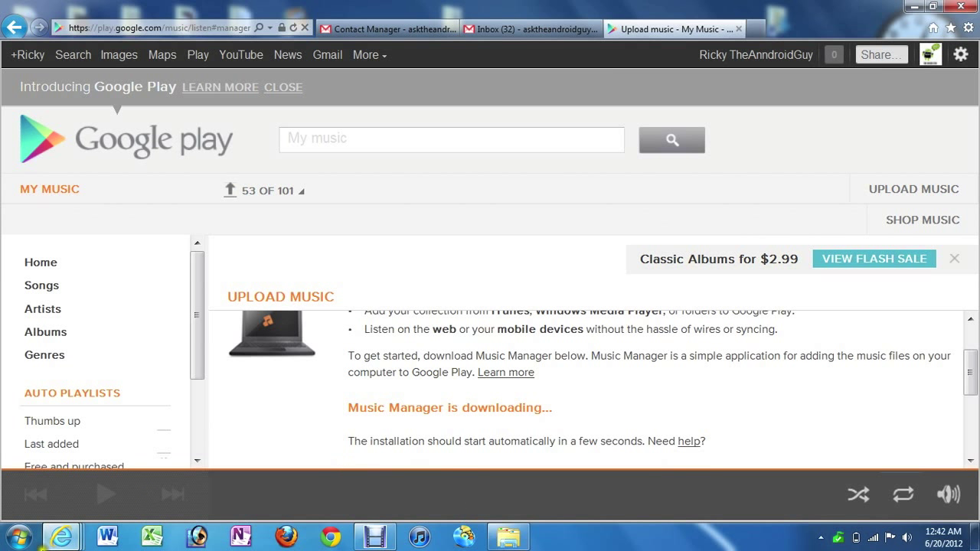
# - Run musicmanagerinstaller.exe from the Downloads folder, allowing it past the security warning
pyautogui.click(17, 537)
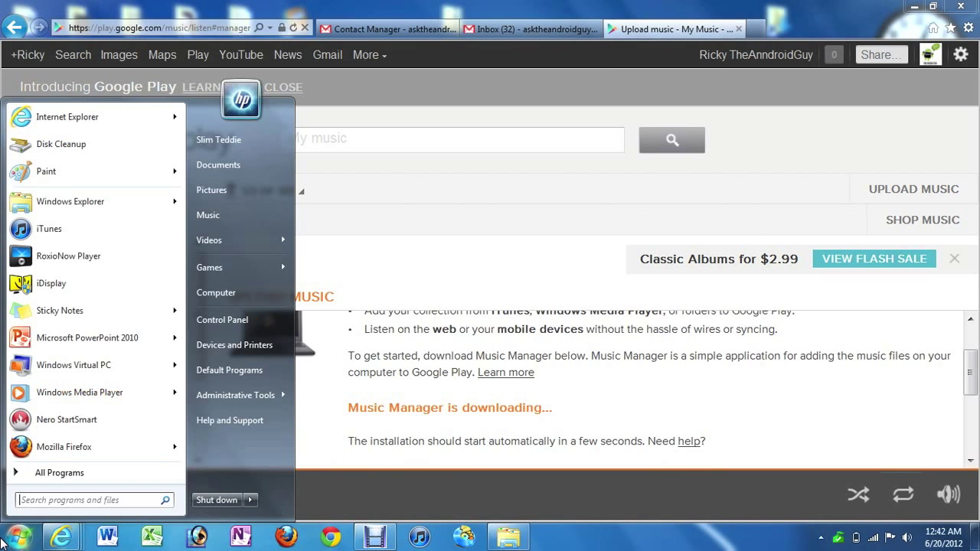
pyautogui.click(255, 163)
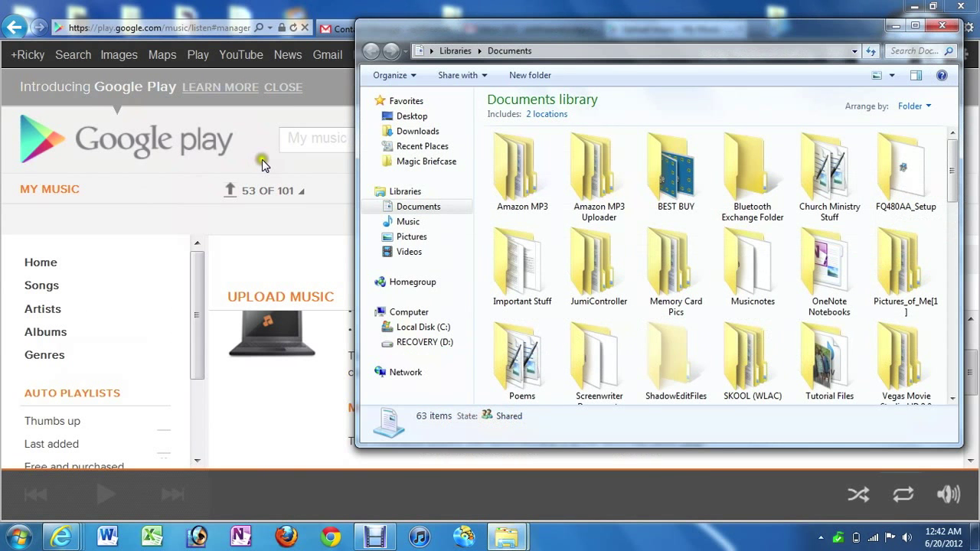
pyautogui.click(436, 131)
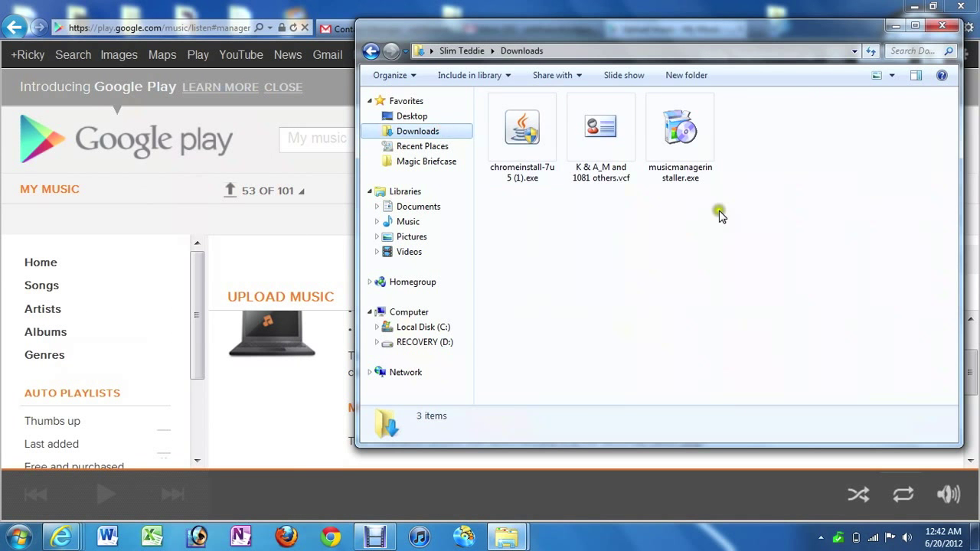
pyautogui.doubleClick(673, 145)
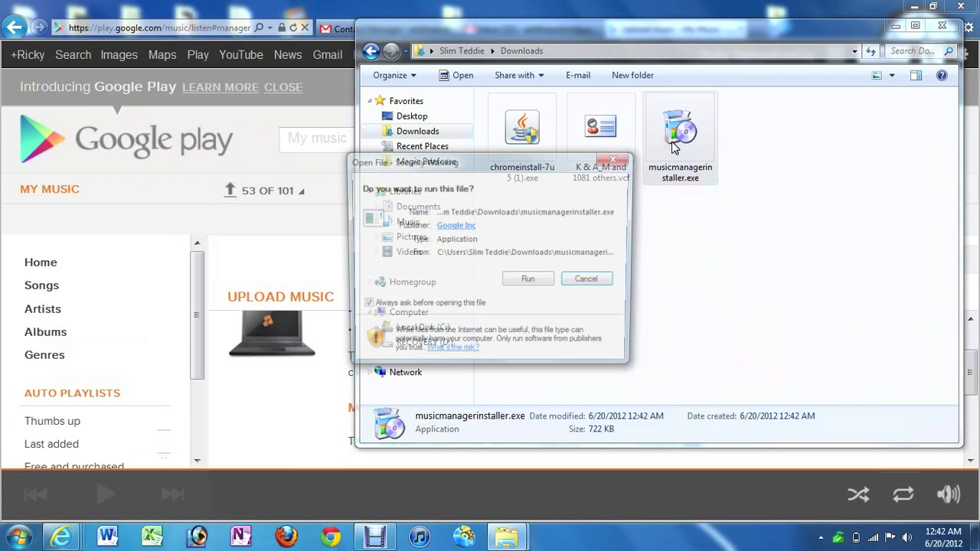
pyautogui.click(530, 282)
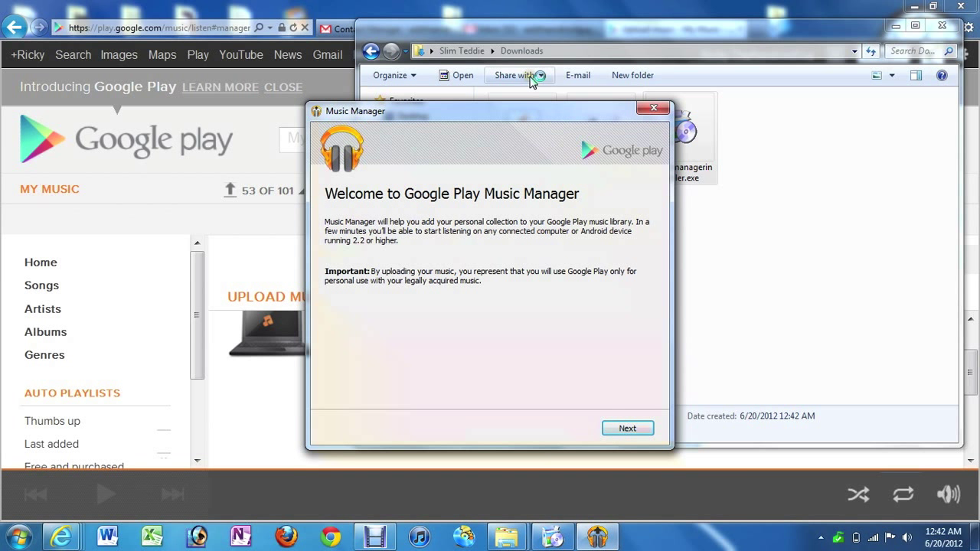
# - Close the installer's thank-you dialog and move past the Music Manager welcome page
pyautogui.moveTo(521, 109); pyautogui.dragTo(411, 111)
pyautogui.click(622, 298)
pyautogui.click(620, 298)
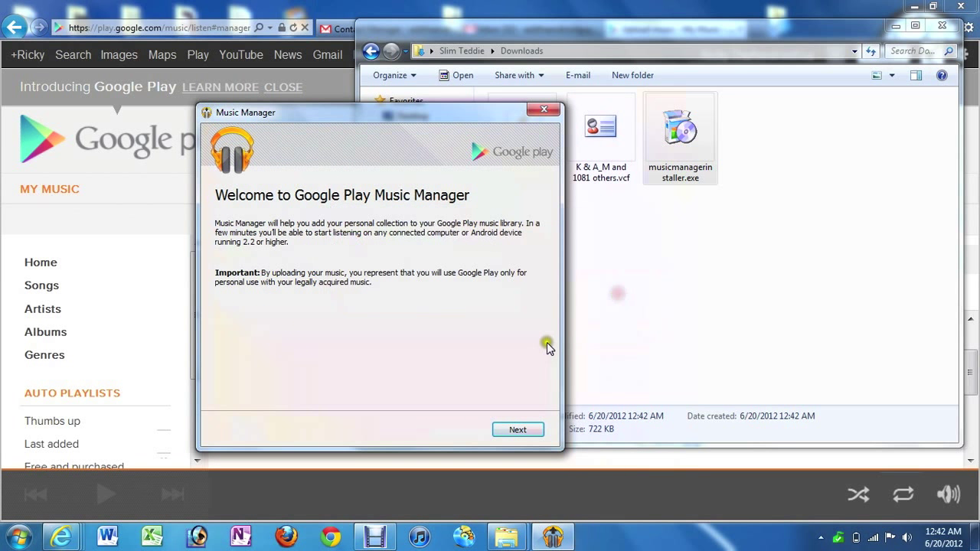
pyautogui.click(513, 431)
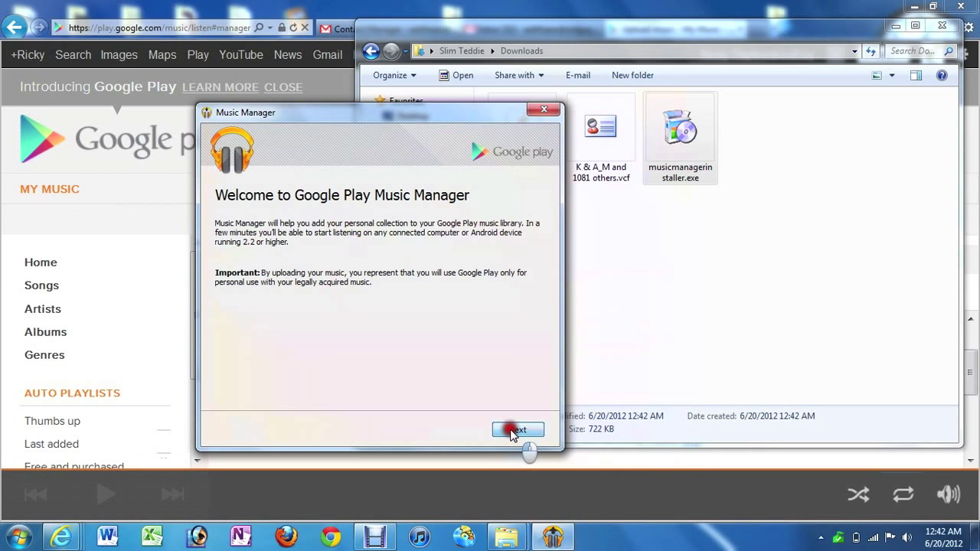
# - Enter the Google account e-mail and password, correcting a typo, and submit sign-in
pyautogui.click(495, 259)
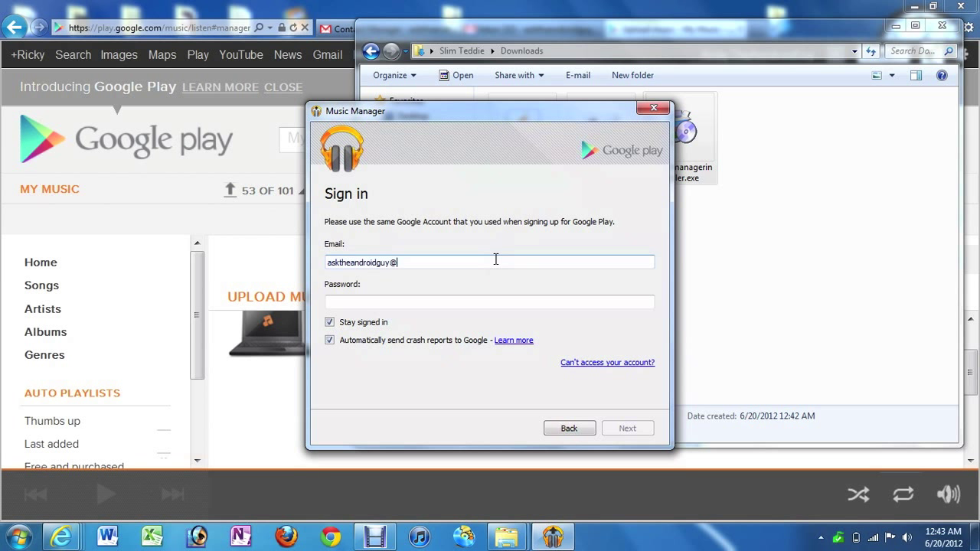
pyautogui.press('Tab')
pyautogui.write('••••')
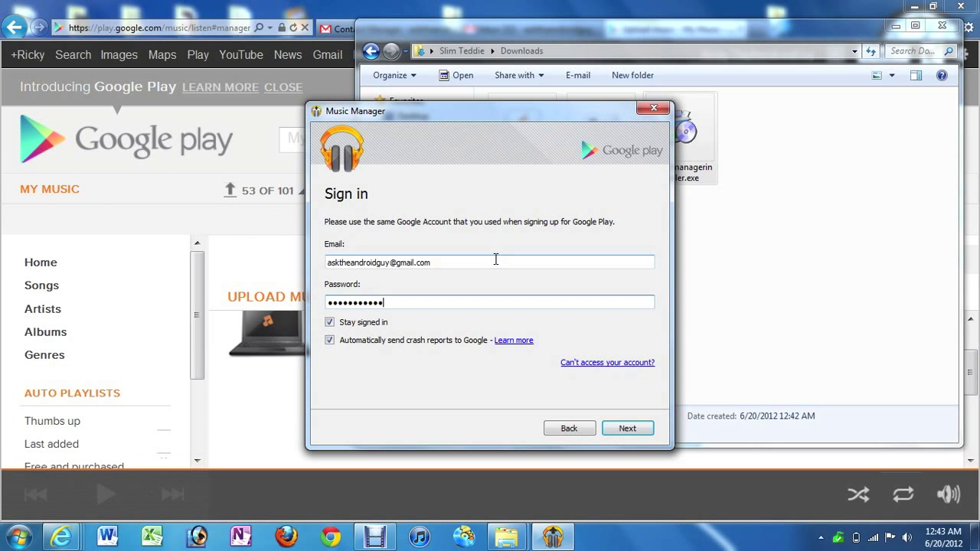
pyautogui.press('BackSpace')
pyautogui.press('BackSpace')
pyautogui.press('BackSpace')
pyautogui.press('BackSpace')
pyautogui.press('BackSpace')
pyautogui.press('BackSpace')
pyautogui.press('BackSpace')
pyautogui.press('BackSpace')
pyautogui.write('••')
pyautogui.click(629, 427)
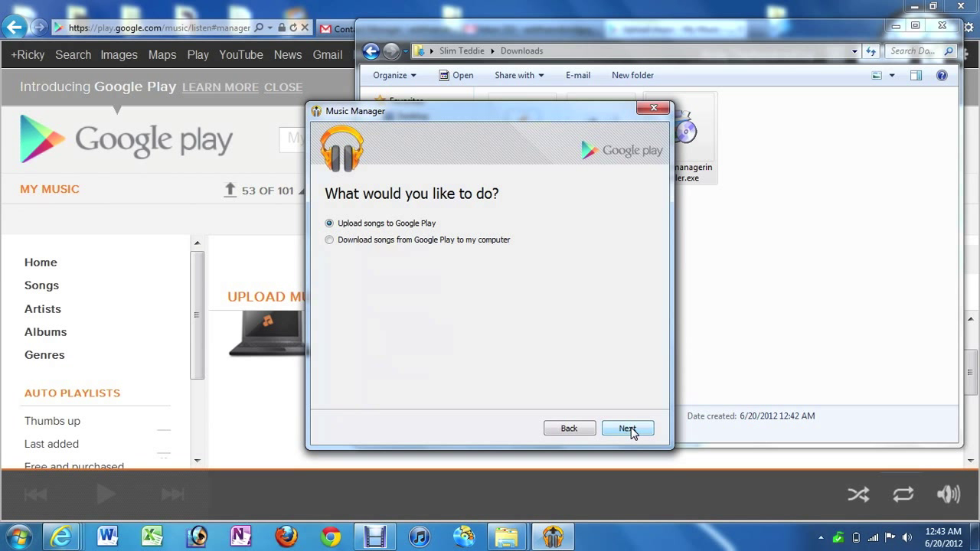
# - Choose 'Upload songs to Google Play' and continue to the music location question
pyautogui.click(410, 229)
pyautogui.click(408, 241)
pyautogui.click(628, 430)
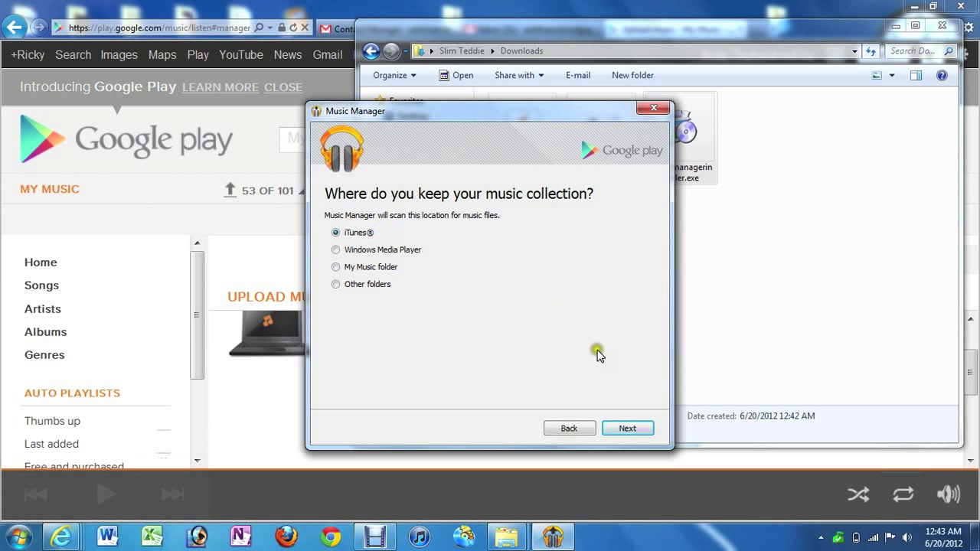
# - Keep iTunes as the source and upload all 1,252 songs and 75 playlists
pyautogui.click(623, 423)
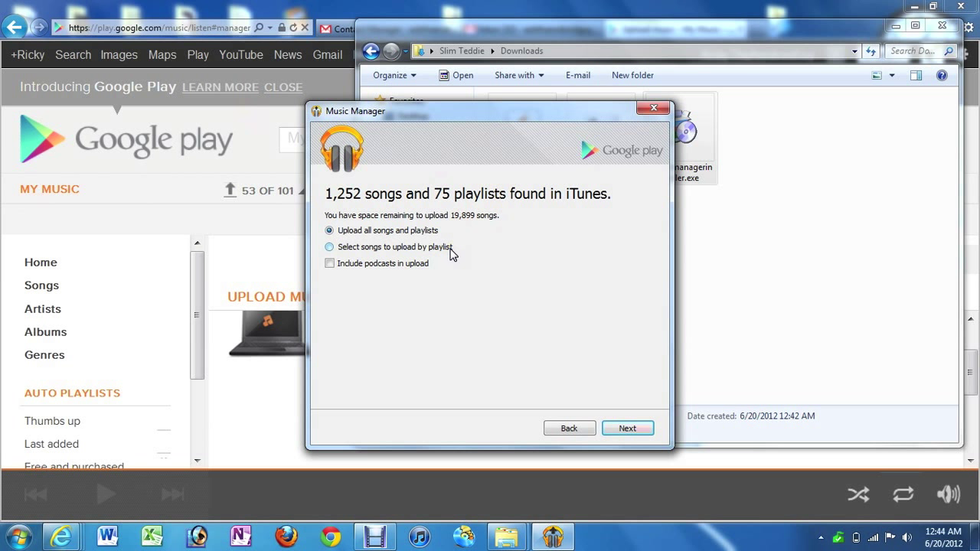
pyautogui.click(645, 428)
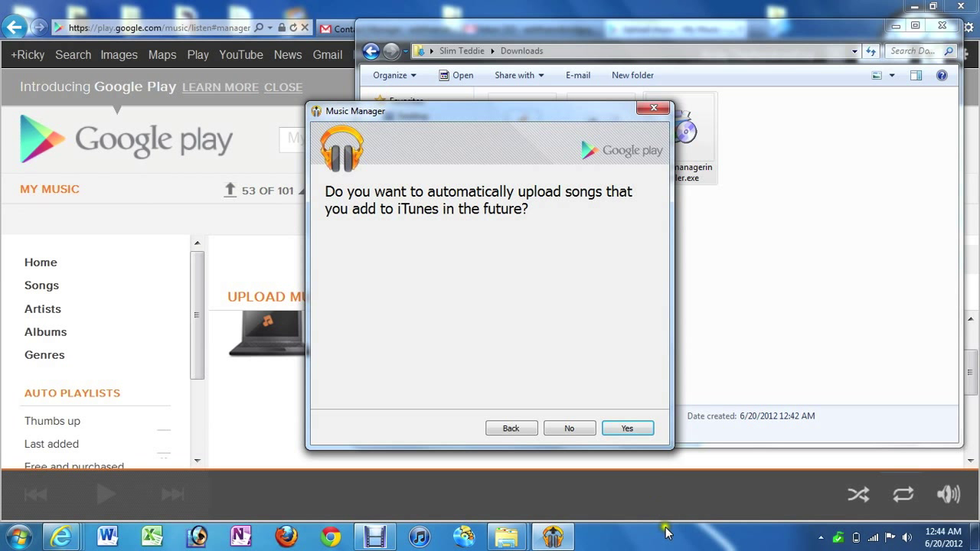
# - Accept automatic upload of future iTunes songs and finish the setup wizard
pyautogui.click(628, 429)
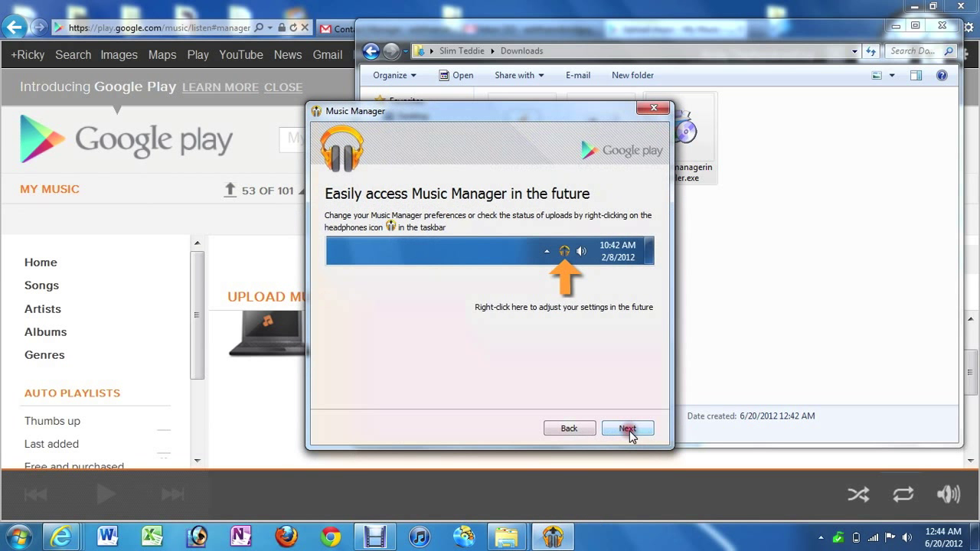
pyautogui.click(627, 429)
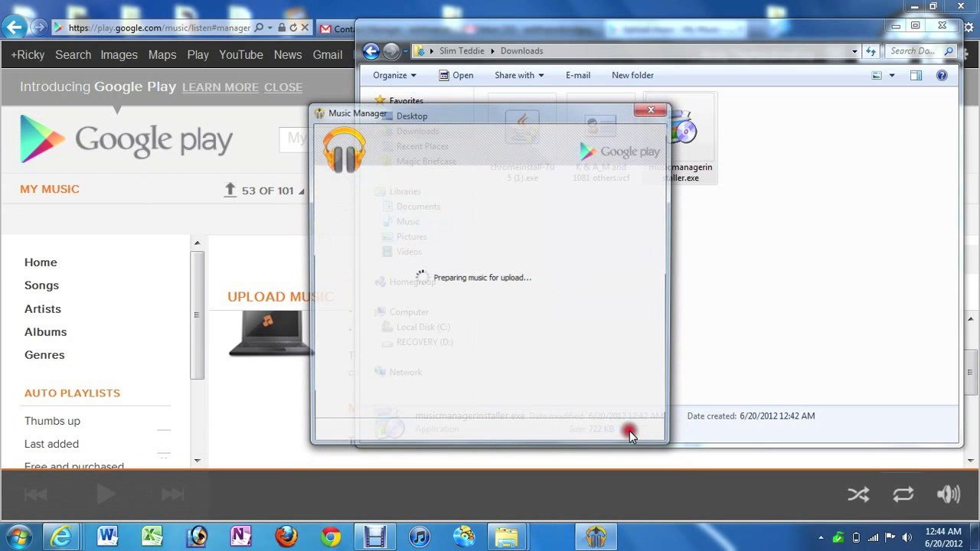